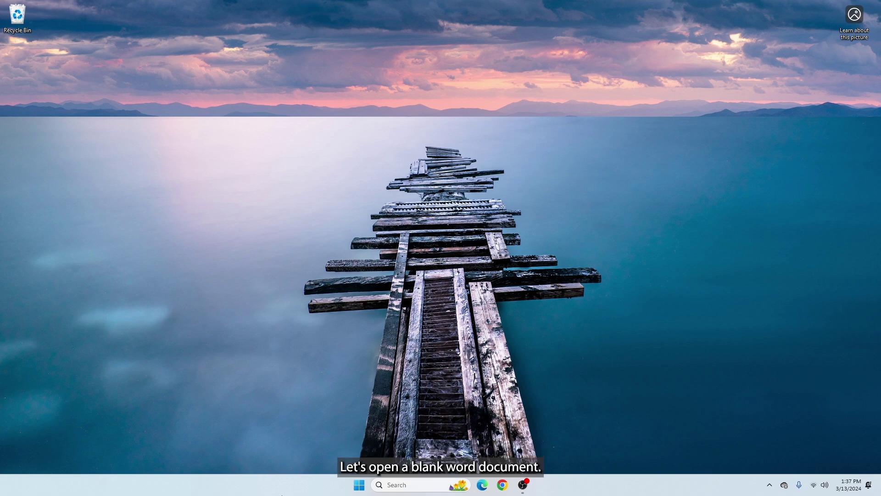
Step: Launch Microsoft Word from the Windows Start search
key("super")
type("word")
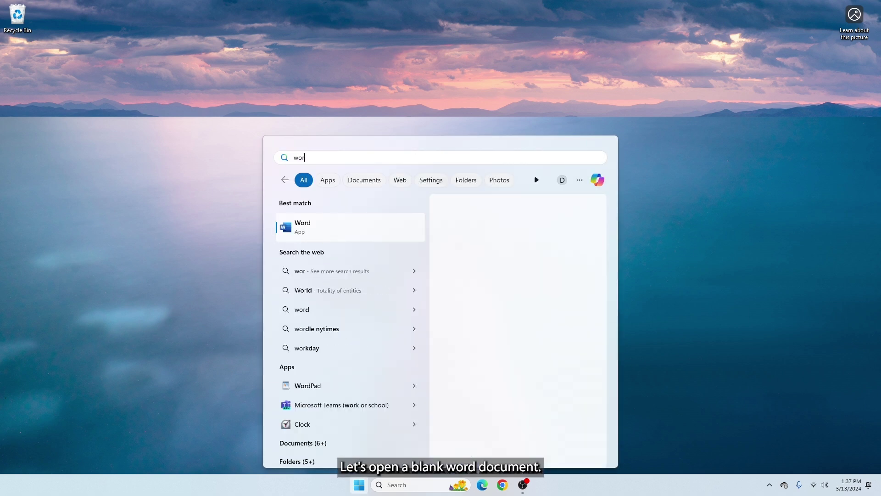
key("Return")
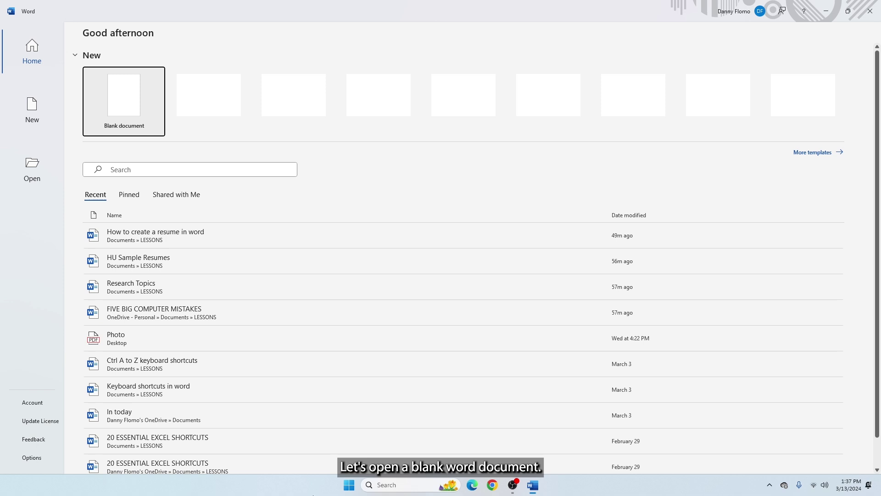
Step: Create a blank document and set its font to Times New Roman, size 12
left_click(125, 92)
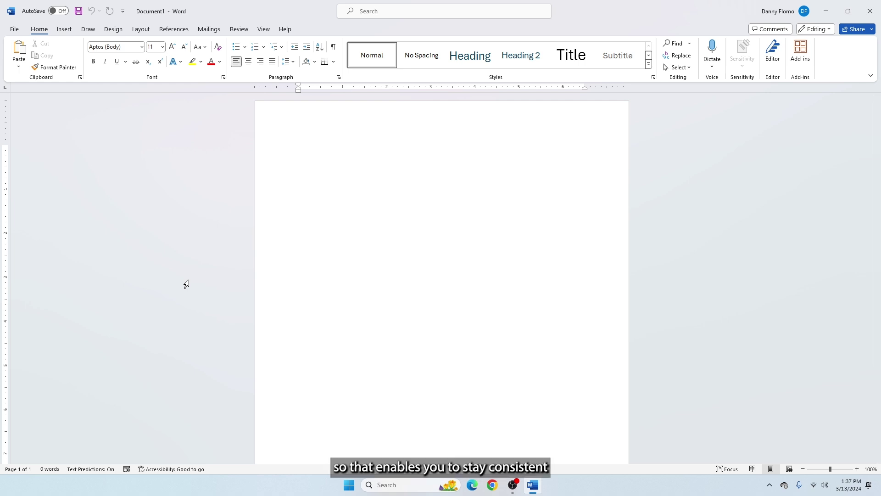
left_click(142, 47)
left_click(131, 113)
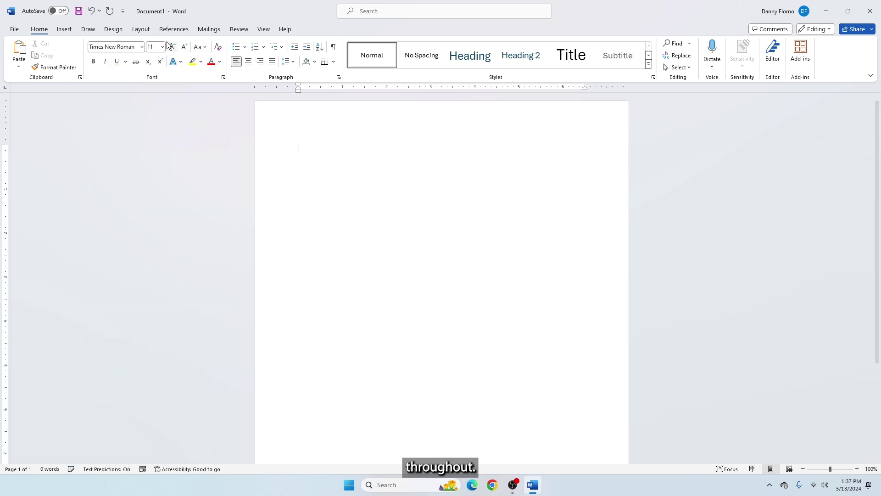
left_click(163, 47)
left_click(155, 101)
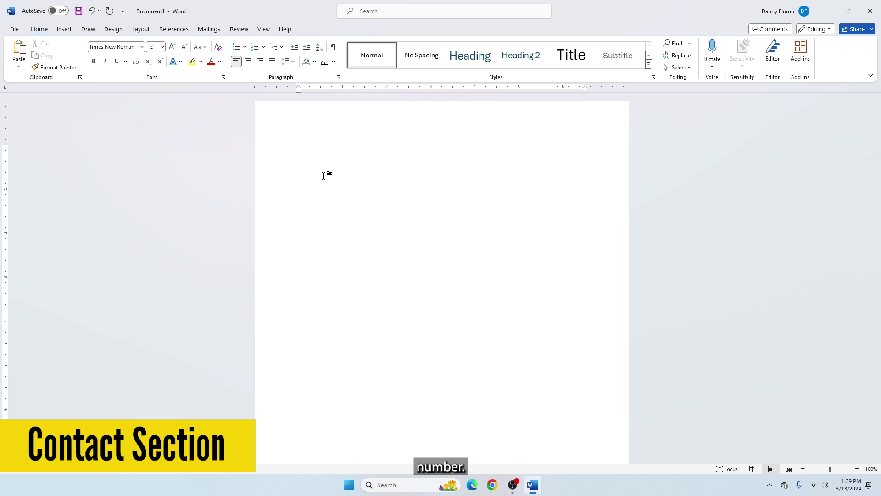
Step: Type the applicant's name centred, then the street address left-aligned below it
left_click(249, 61)
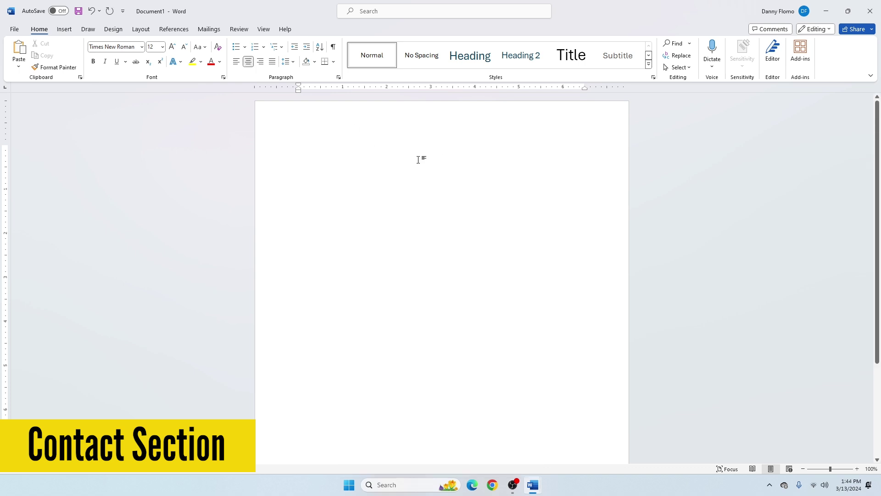
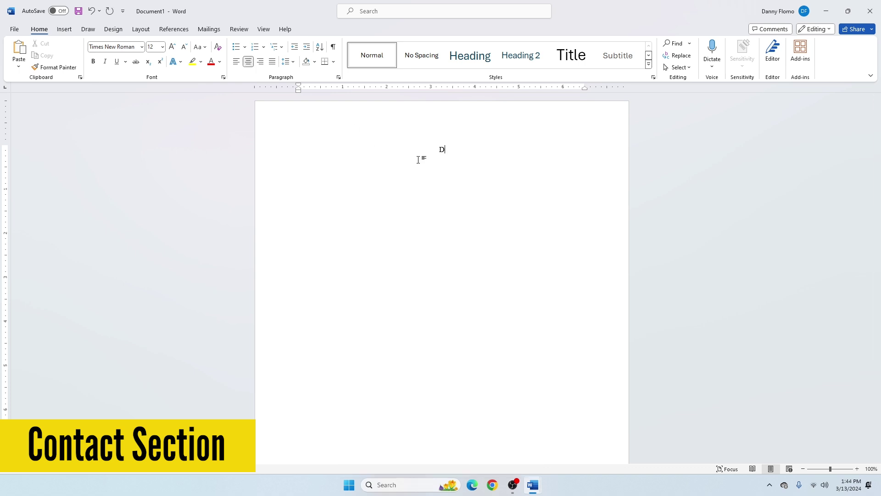
key("Return")
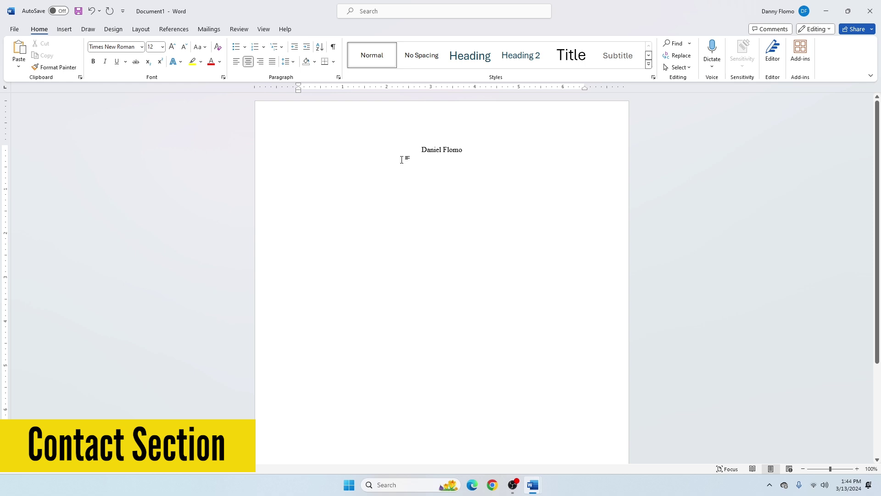
left_click(236, 61)
type("1234 Main Street")
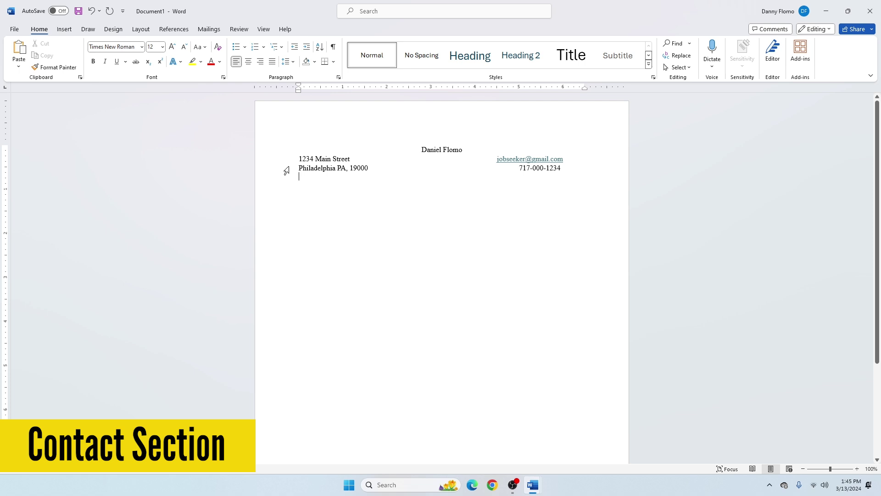
Step: Make all four contact lines bold
left_click_drag(288, 136, 524, 183)
key("ctrl+b")
left_click(318, 192)
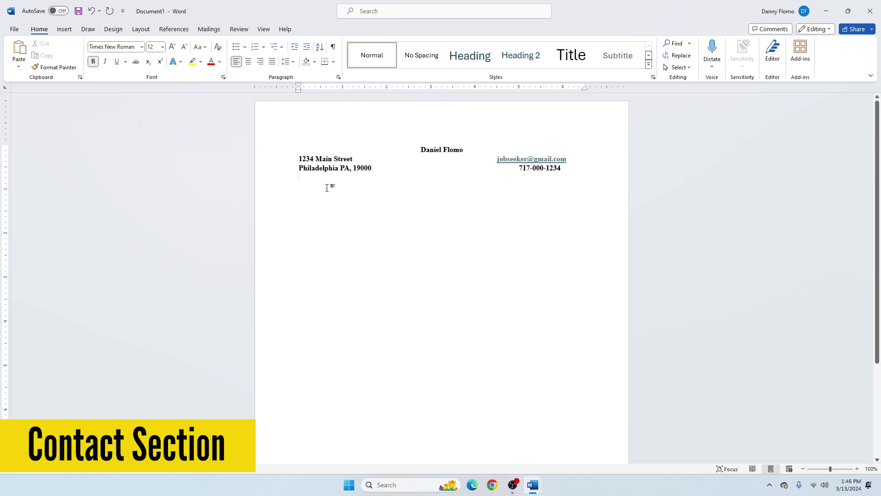
left_click(63, 29)
Step: Draw a horizontal line under the contact details styled Intense Line - Dark 1
left_click(135, 58)
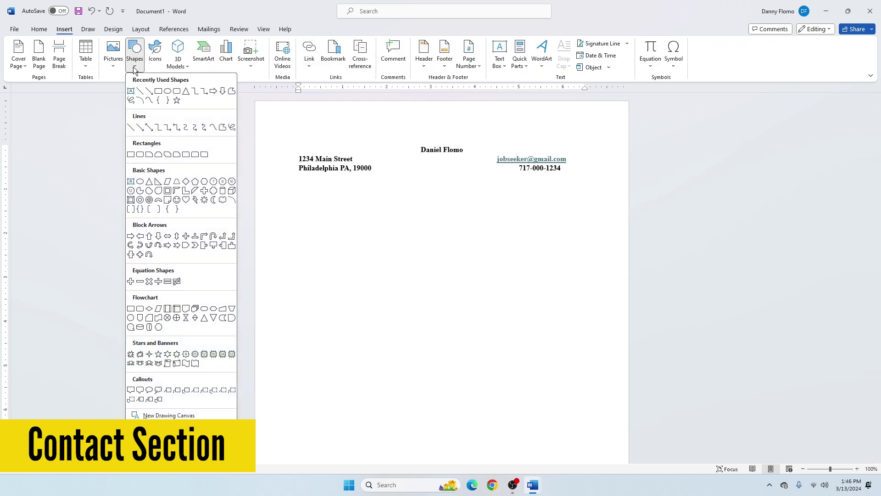
left_click(139, 94)
left_click_drag(289, 178, 597, 177)
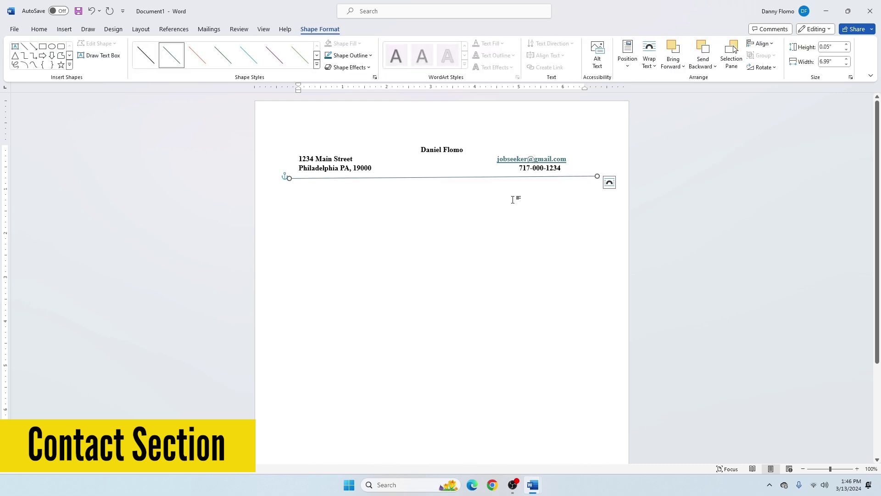
left_click(316, 69)
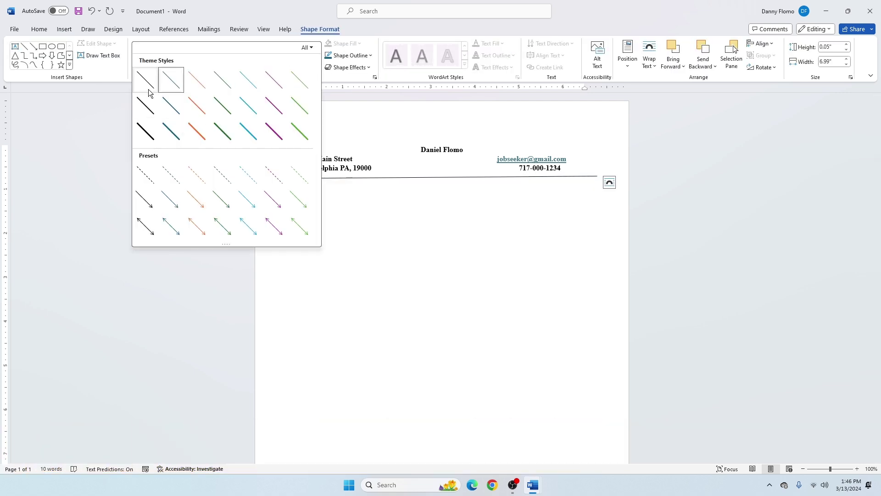
left_click(143, 130)
left_click(360, 207)
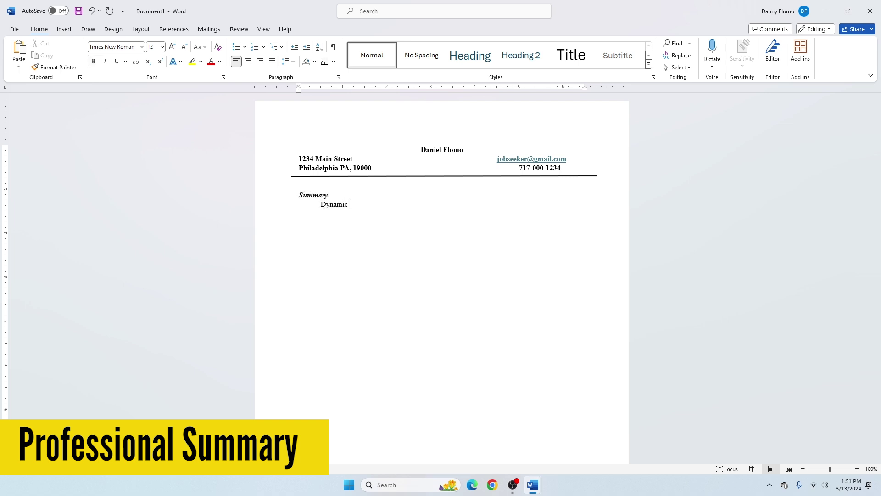
Step: Finish the results-oriented Security Analyst summary paragraph, accepting text predictions, and end it
type("and results-oriented Security Analyst with one year of experience in")
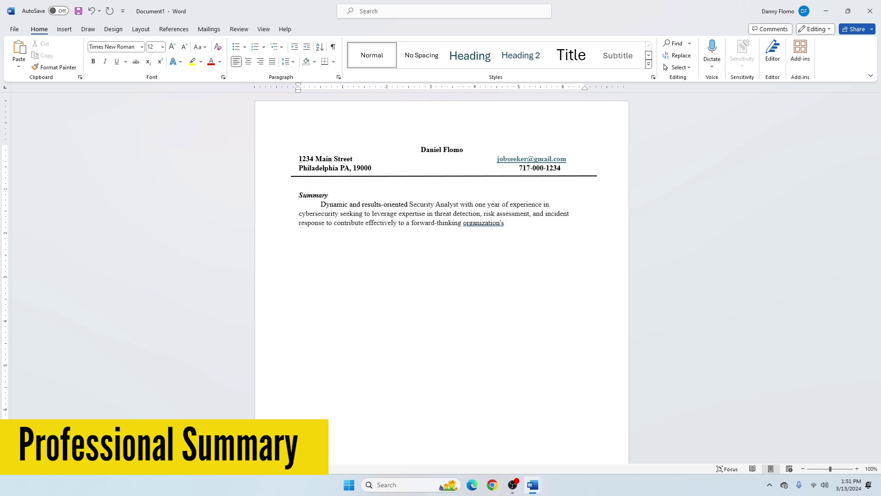
key("Tab")
type("security initi")
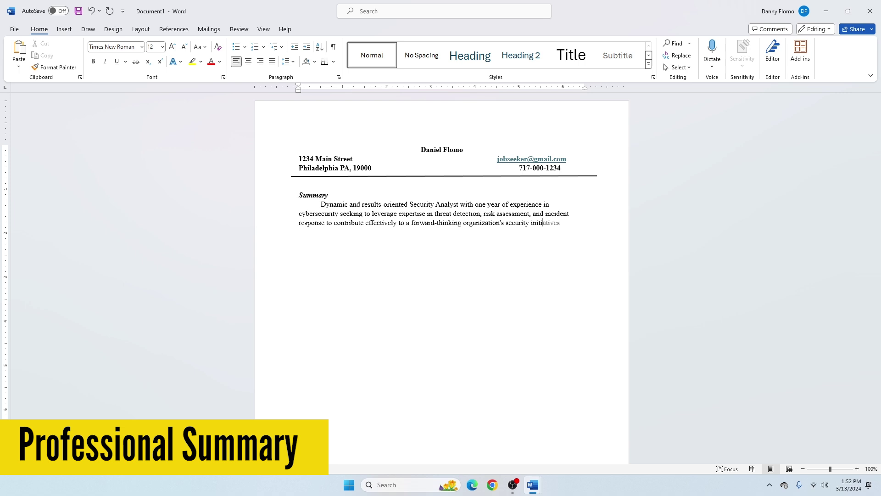
key("Tab")
type(".")
key("Return")
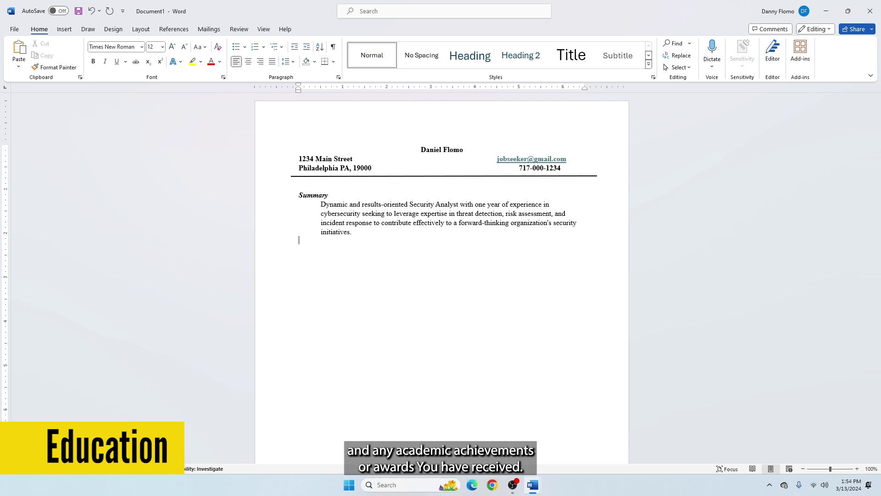
Step: Add an Education heading formatted like Summary, with a blank line above it
type("Education")
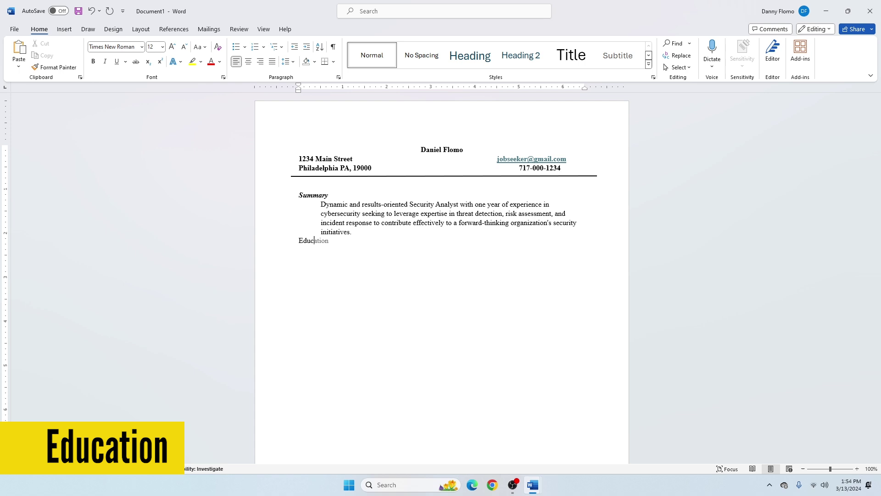
double_click(313, 195)
left_click(54, 67)
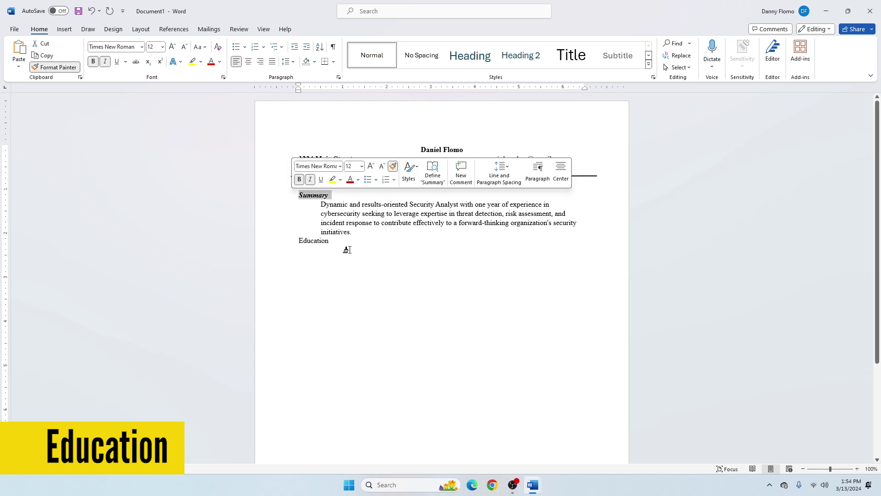
left_click_drag(299, 241, 330, 241)
left_click(361, 233)
key("Return")
left_click(351, 250)
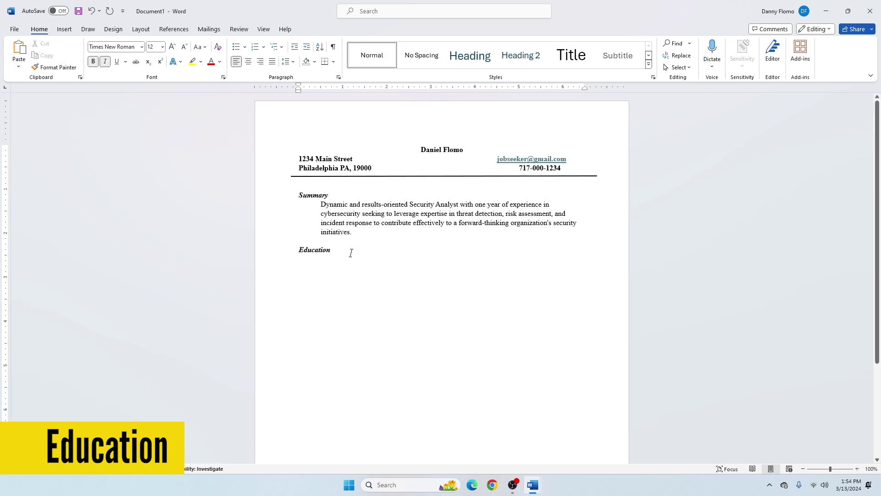
key("Return")
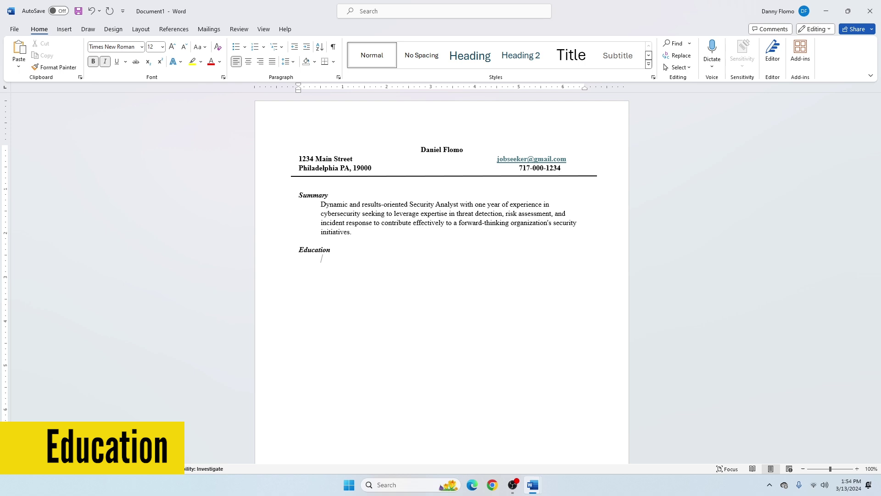
Step: Enter the Bachelor's degree lines and make the 3.50 GPA bold
type("Bachelor")
type("3.50")
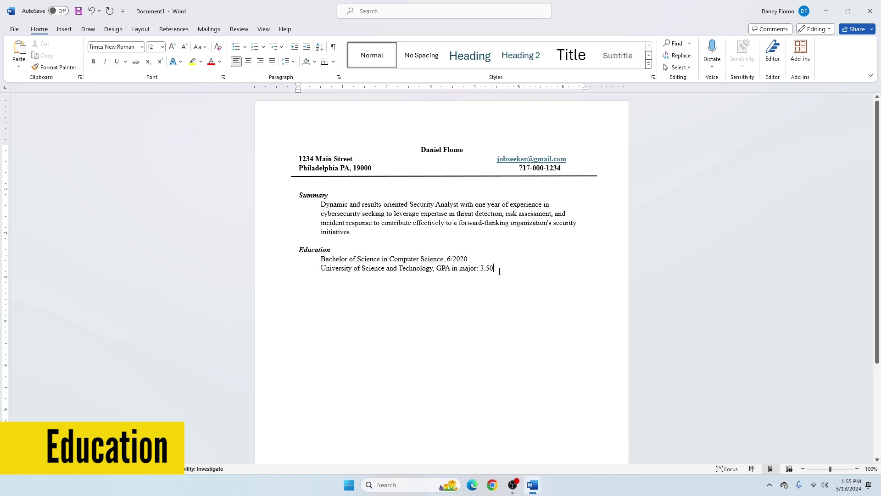
double_click(500, 271)
key("ctrl+b")
left_click(499, 272)
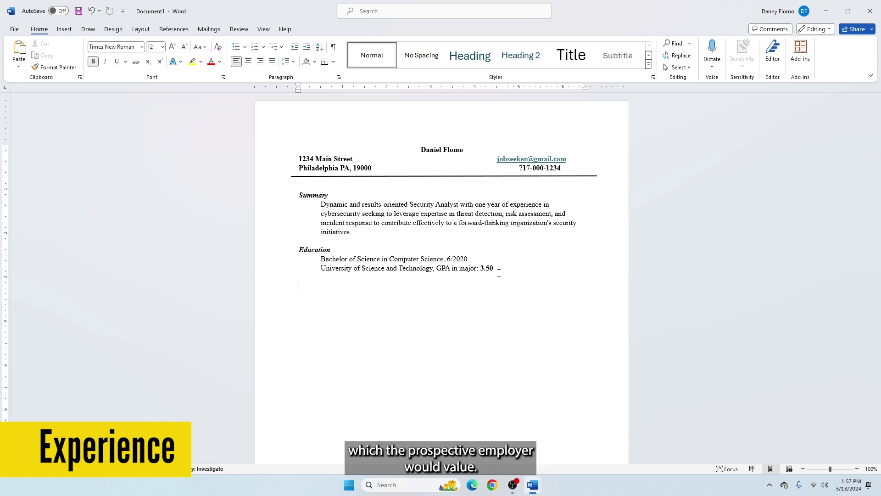
Step: Add an Internship heading with the same formatting as Education
type("Internship")
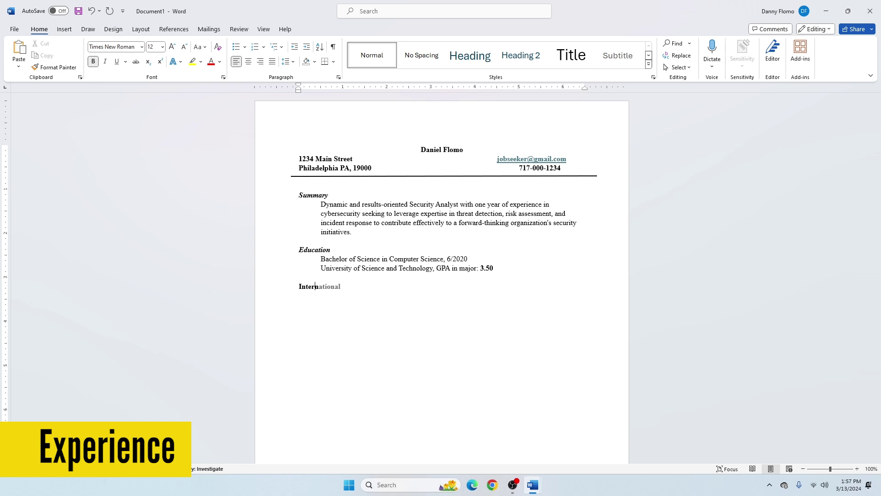
double_click(324, 249)
left_click(406, 231)
left_click_drag(339, 287, 288, 288)
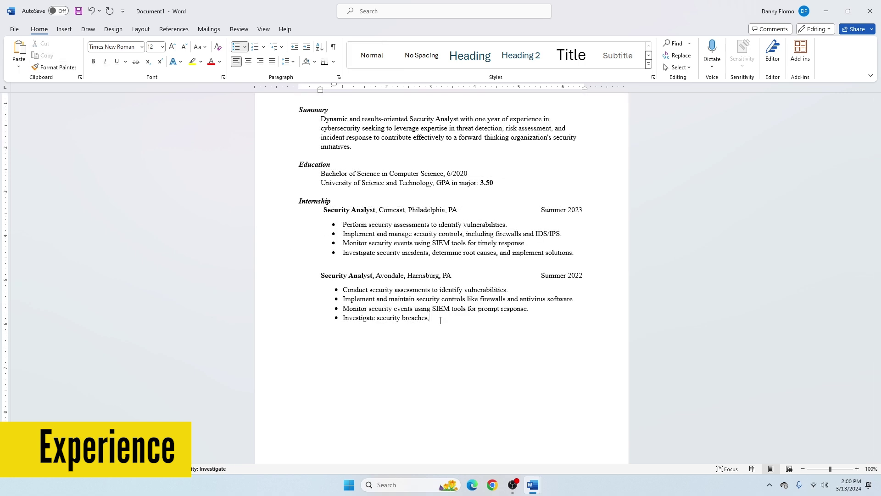
Step: Finish the bullet with ', and implement fixes' and add a formatted Employment Highlights heading
type(", and implement fixes.")
key("Return")
key("Return")
type("Emp")
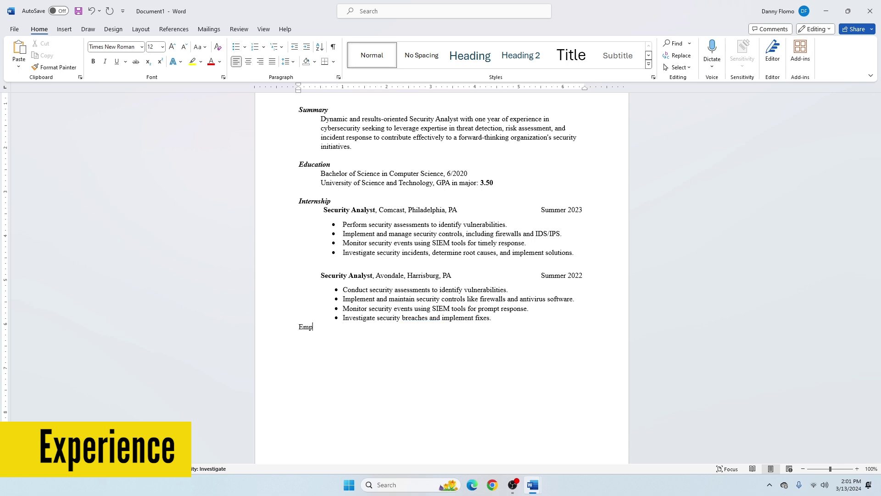
type("loyment ")
type("Highli")
type("ghts")
double_click(315, 201)
left_click(405, 172)
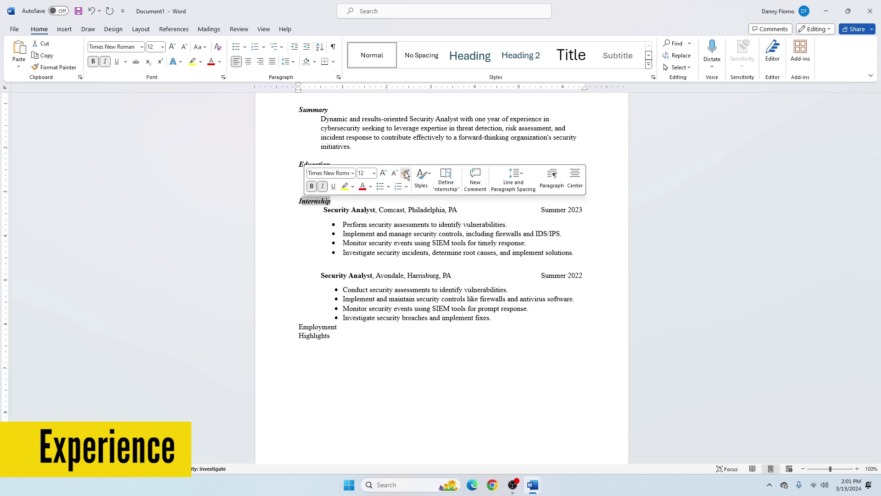
left_click_drag(291, 326, 490, 327)
left_click(495, 321)
key("Return")
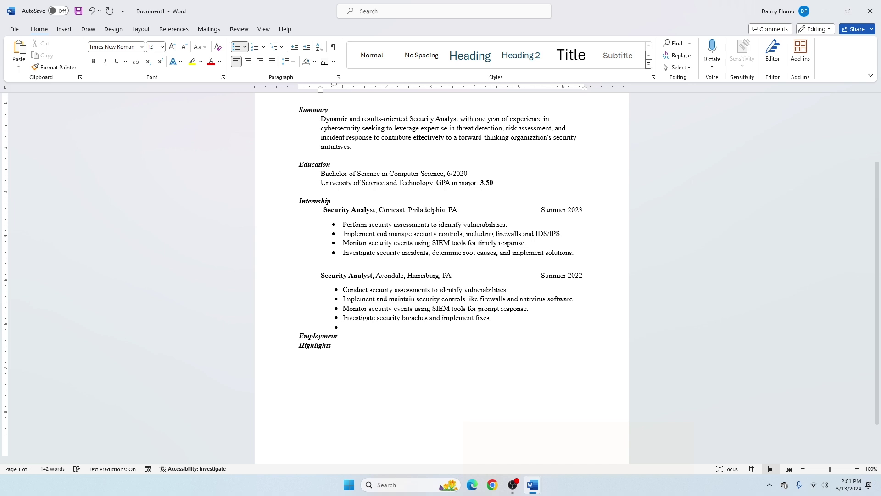
key("Return")
Step: Add the bullet 'Maintained a clean and organized front desk area.'
left_click(341, 355)
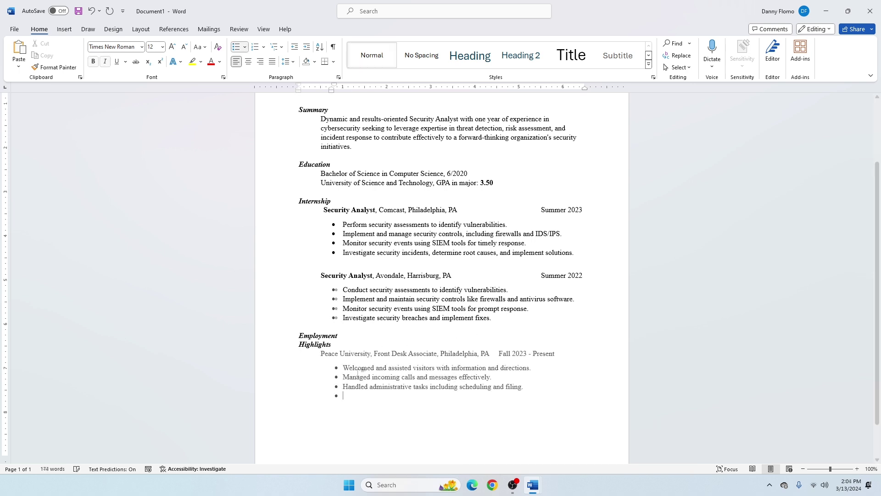
type("Ma")
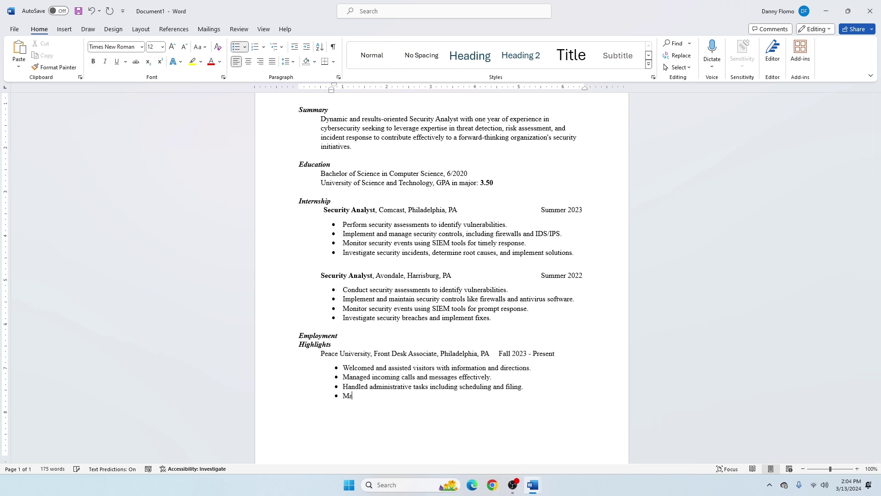
type("intained a clean and organized front des")
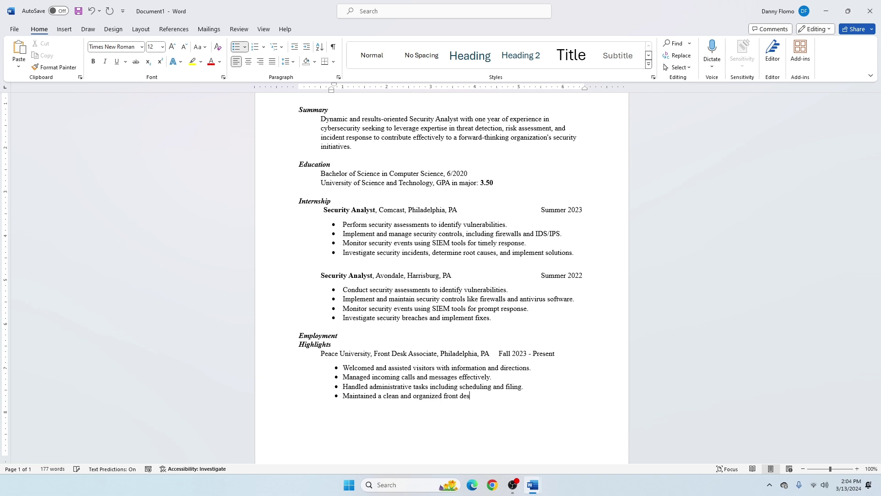
type("k area.")
key("Return")
key("Return")
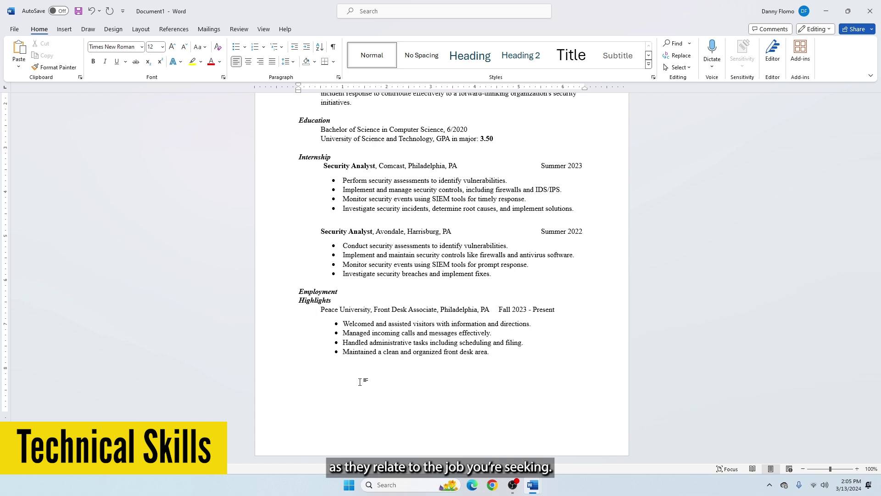
Step: Type the Technical Skills heading, remove the empty bullet above it, and start a line below
type("Tec")
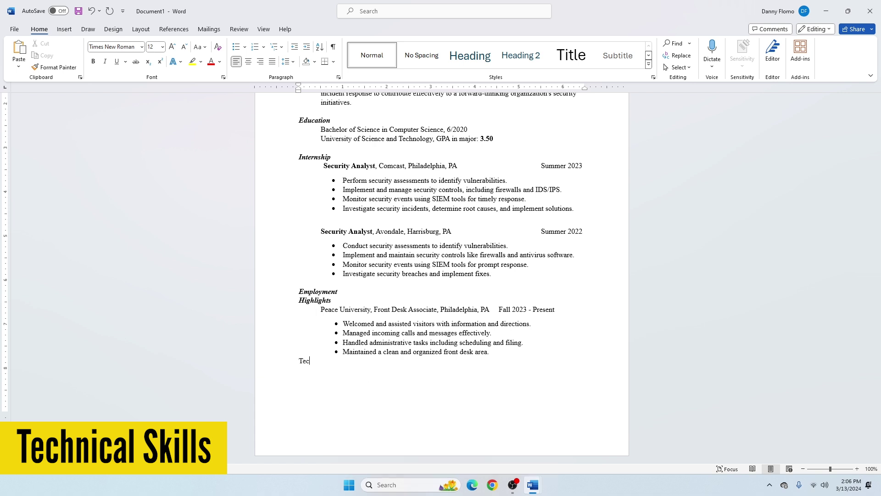
type("hnical Skills")
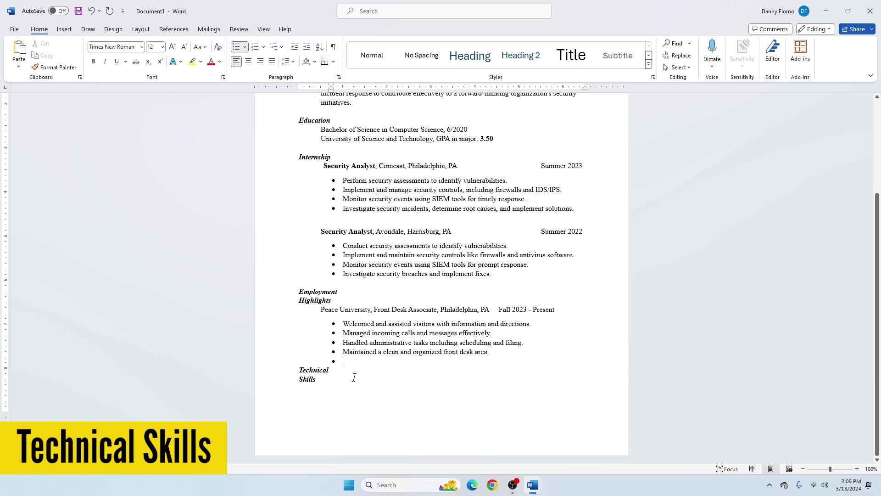
key("Delete")
left_click(333, 382)
key("Return")
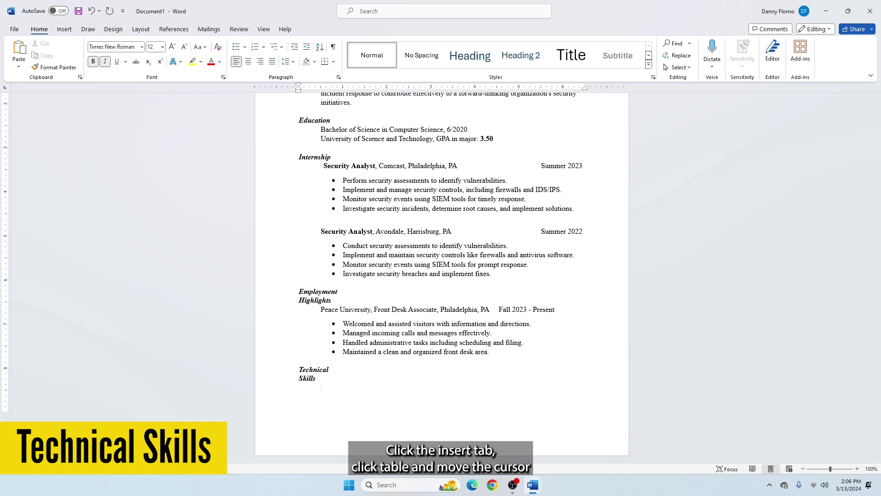
left_click(65, 28)
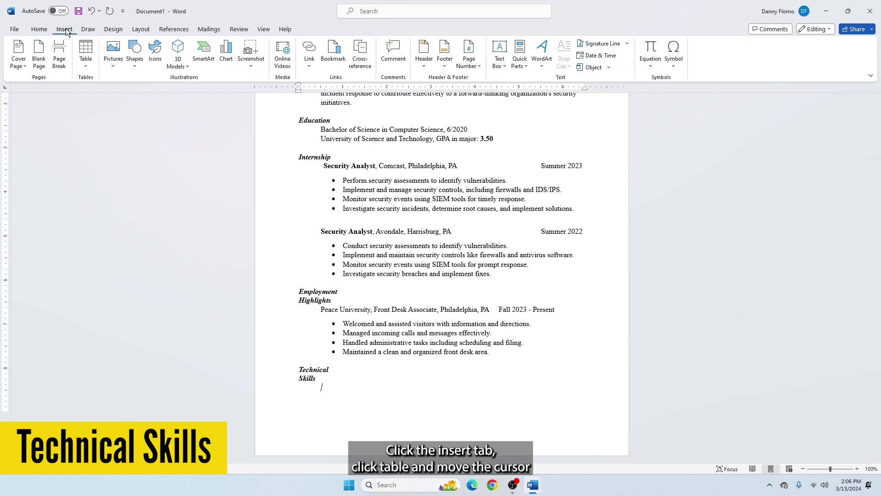
left_click(85, 66)
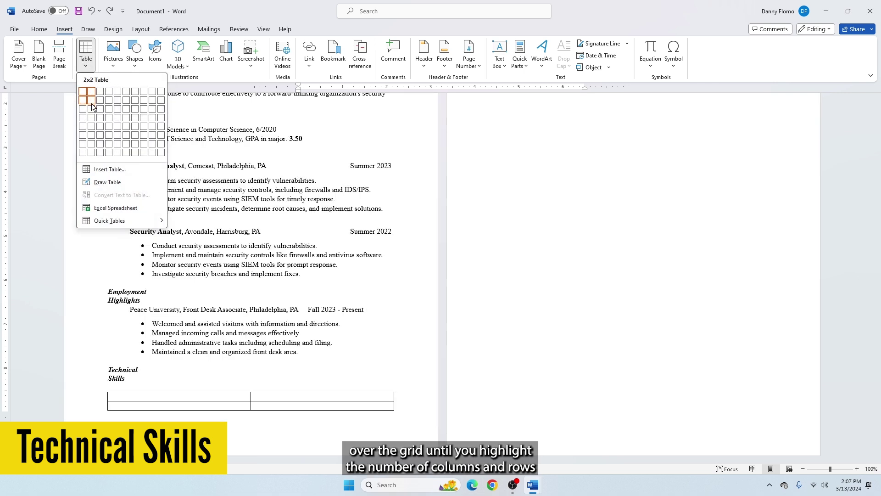
Step: Insert a 2x3 table of bulleted skills, from 'SIEM tool proficiency' to 'Network traffic analysis'
left_click(90, 111)
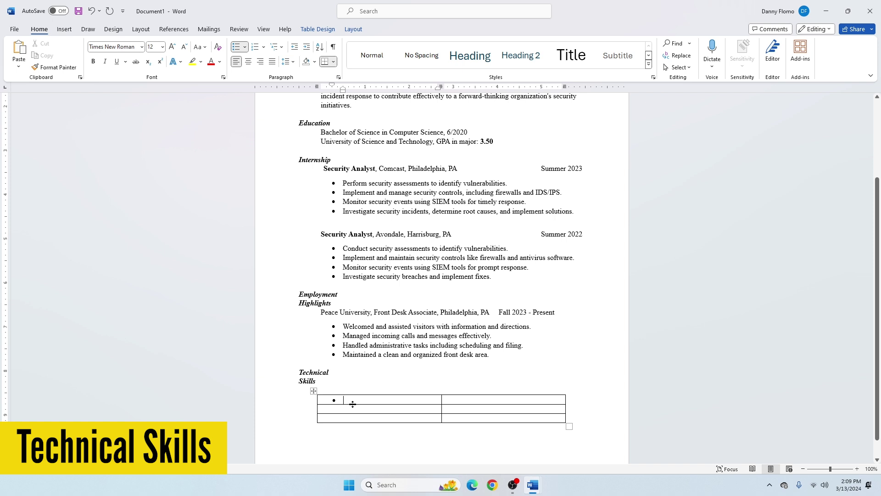
type("SIEM")
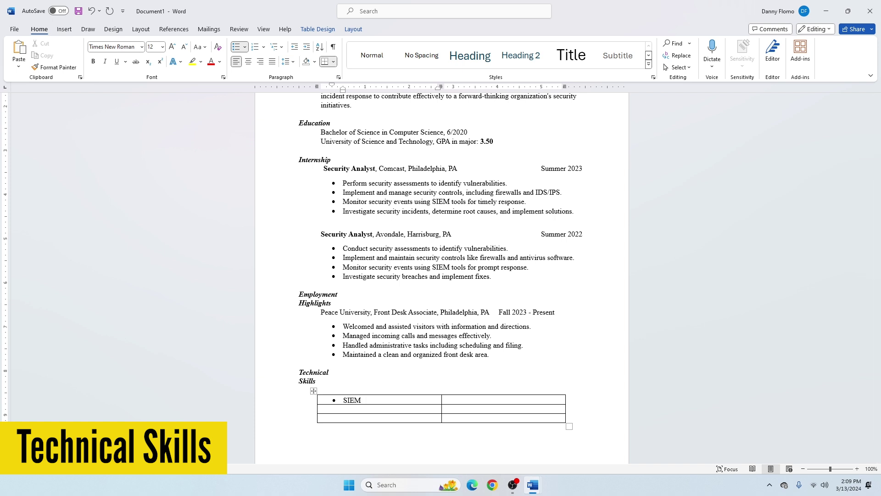
type(" tool proficiency")
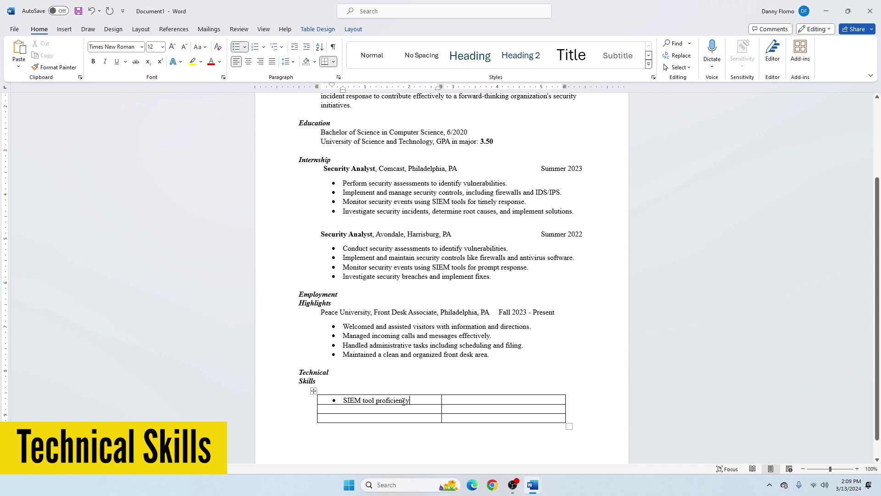
triple_click(414, 400)
left_click(55, 67)
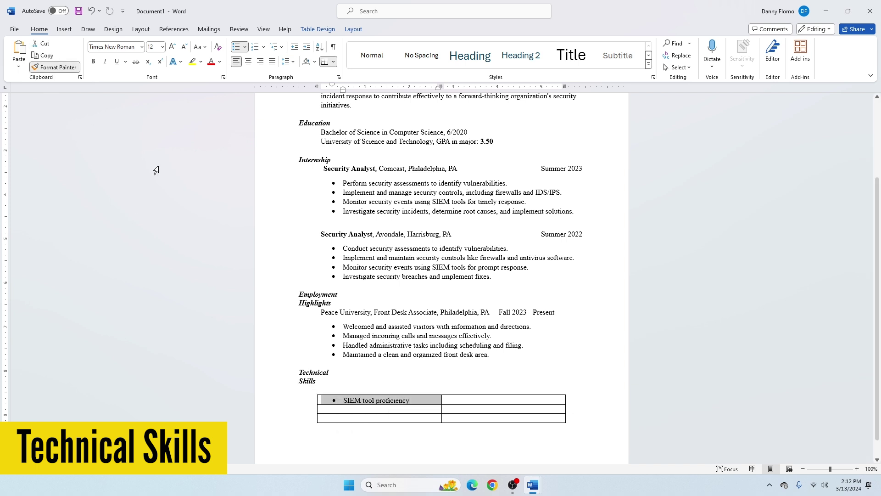
mouse_move(444, 400)
left_mouse_down()
mouse_move(444, 413)
mouse_move(430, 415)
left_mouse_up()
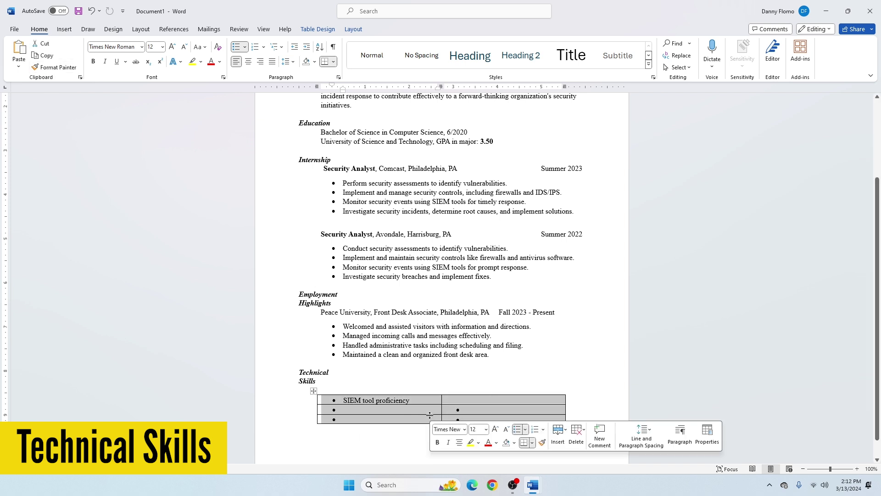
left_click(376, 412)
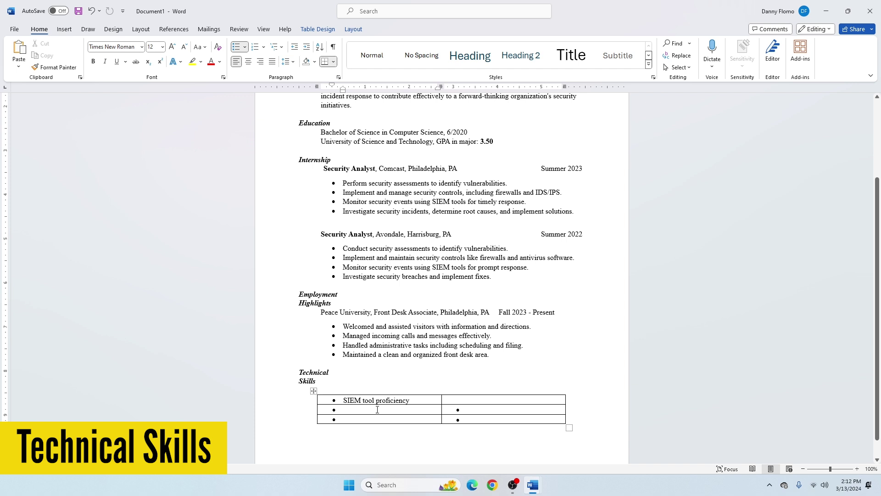
type("Fire")
key("BackSpace")
key("BackSpace")
key("BackSpace")
key("BackSpace")
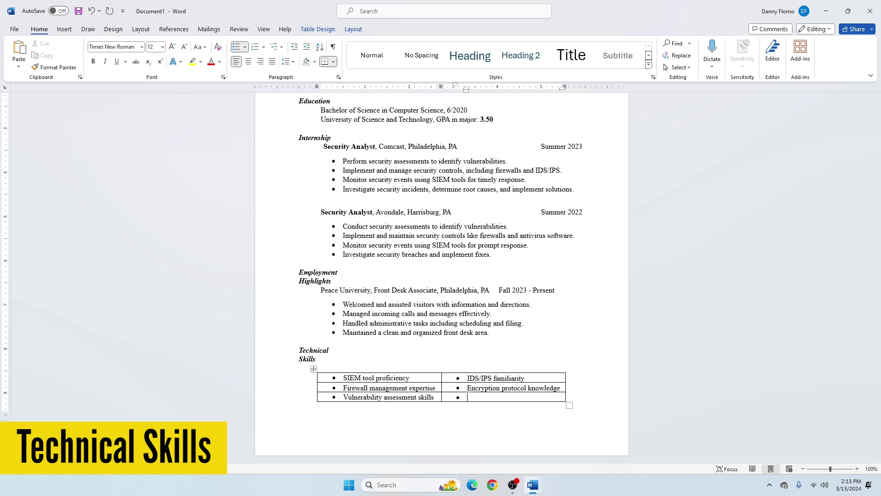
type("Network traffic analysis")
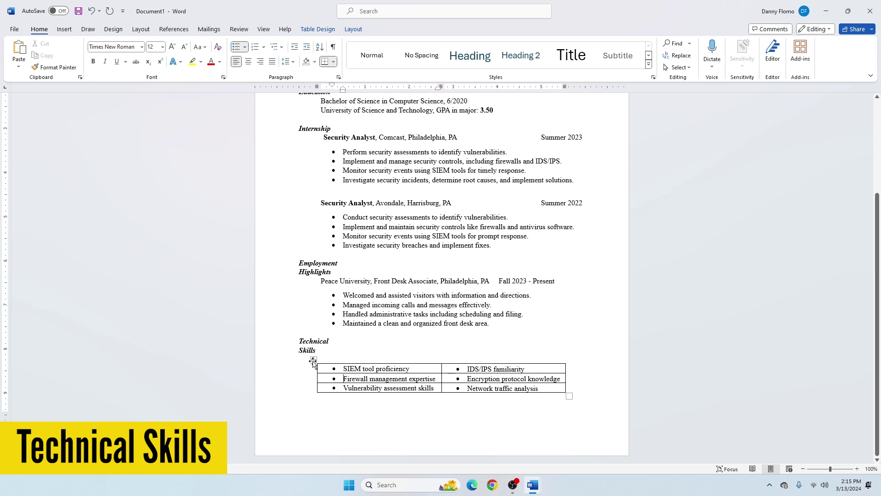
left_click(313, 361)
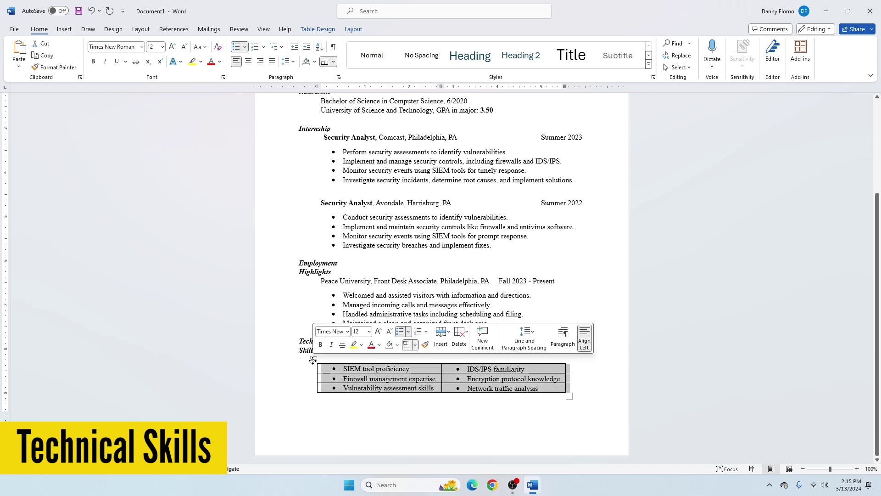
Step: Set the skills table to No Border and add a 'References — Available Upon Request' line
left_click(318, 29)
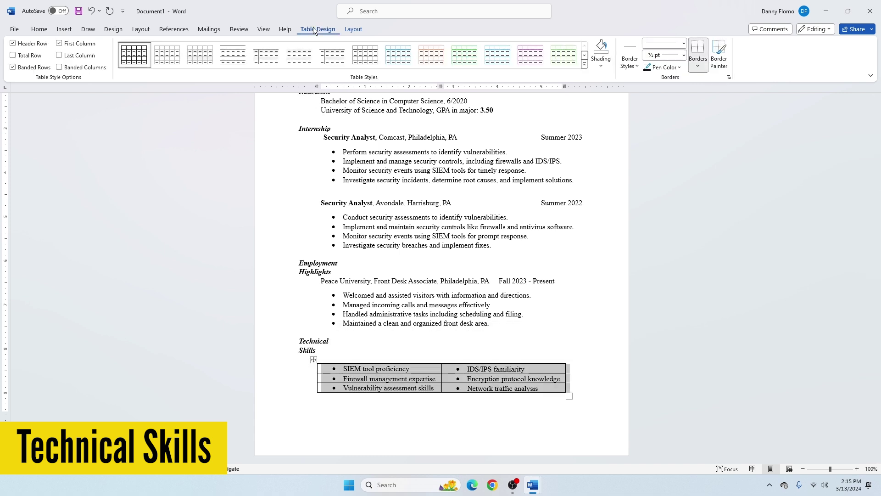
left_click(701, 60)
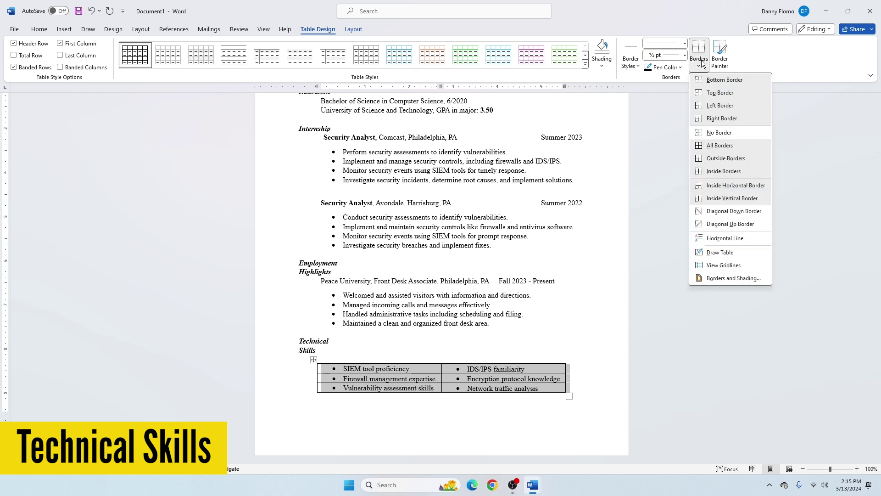
left_click(707, 132)
left_click(449, 415)
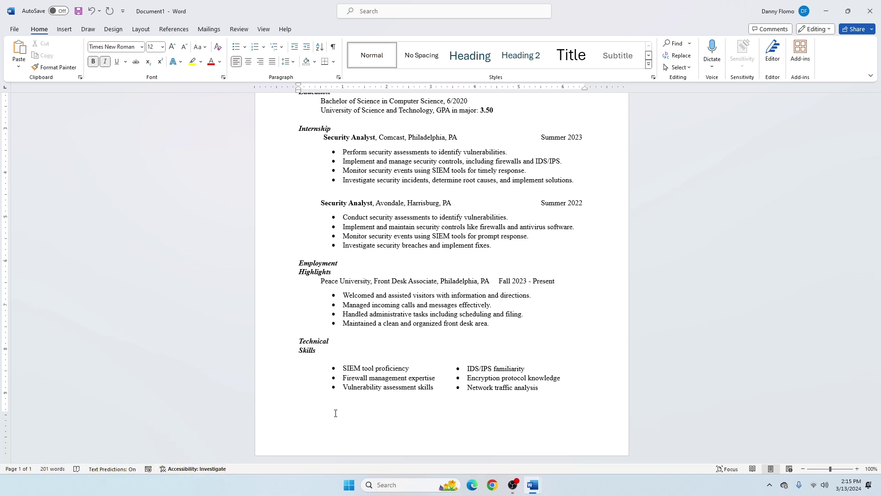
type("References\tAvailable Upon Request")
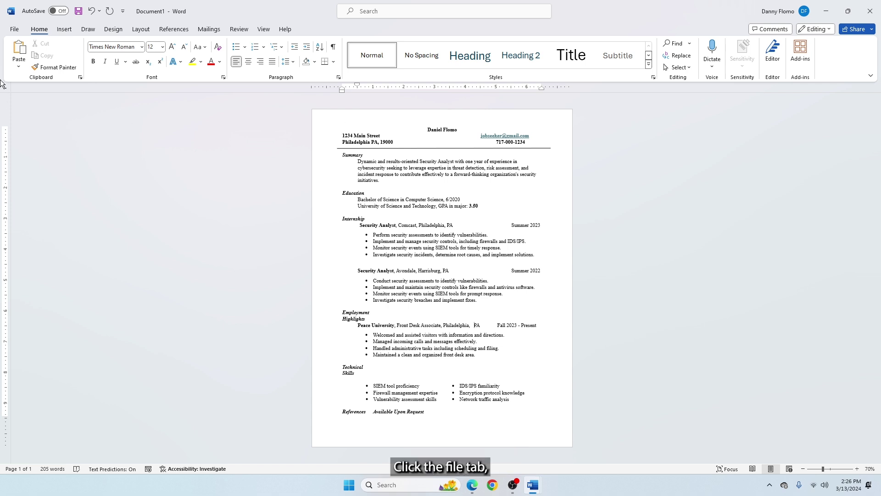
Step: Bring up the full Save As browse dialog via File > Save As, showing the Documents folder
left_click(15, 29)
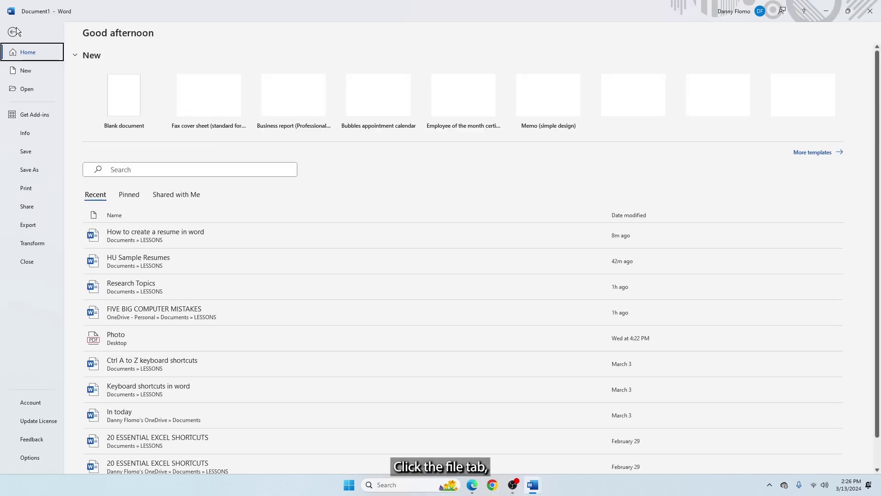
left_click(29, 169)
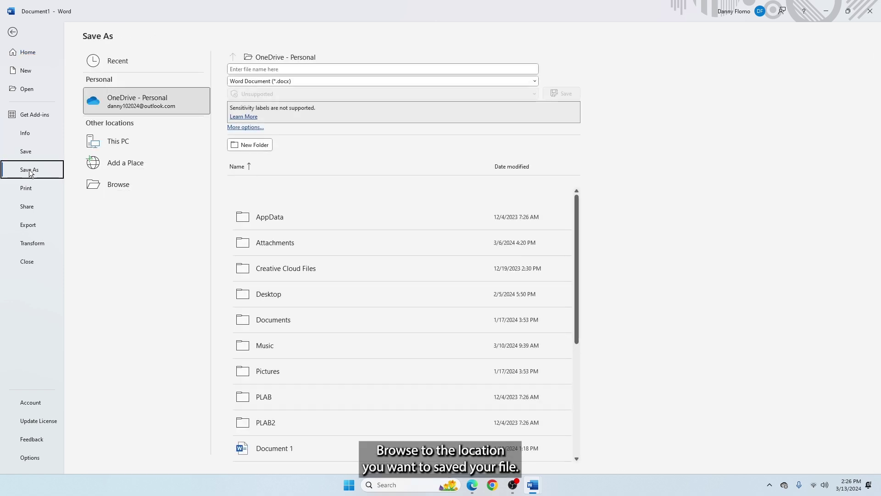
left_click(109, 185)
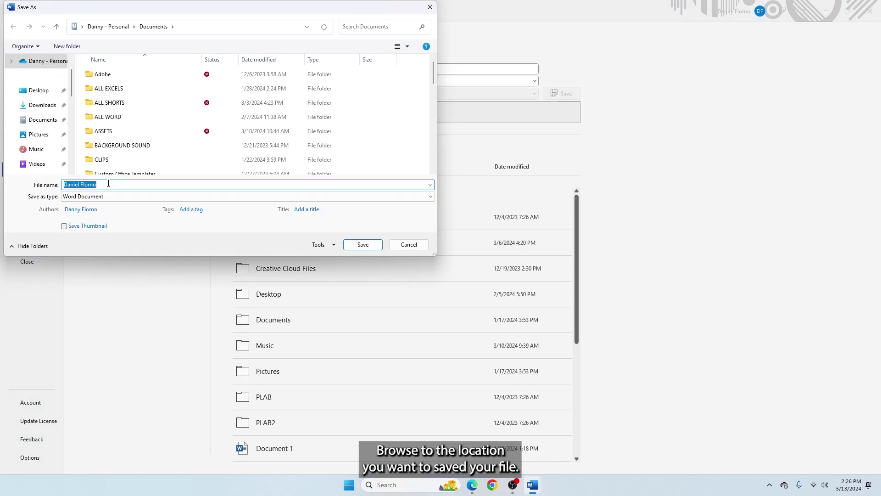
Step: Save the document to the Desktop named 'Resume' with PDF as the file type
left_click(43, 95)
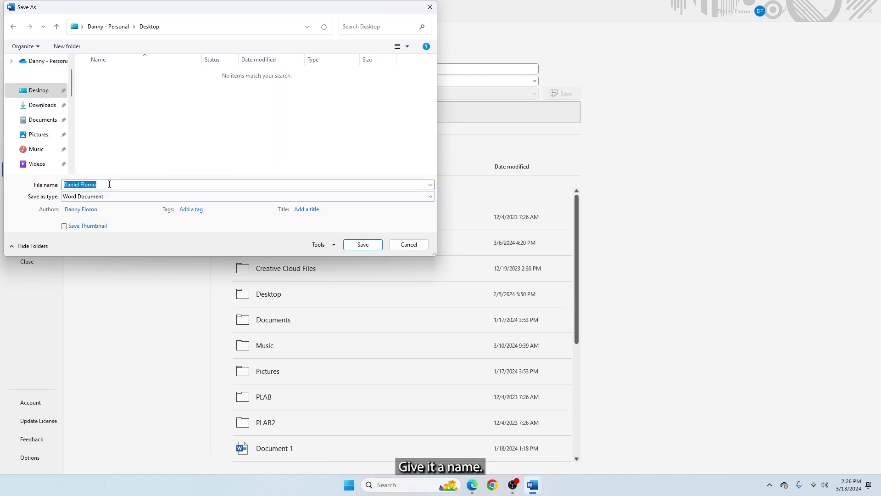
type("Resume")
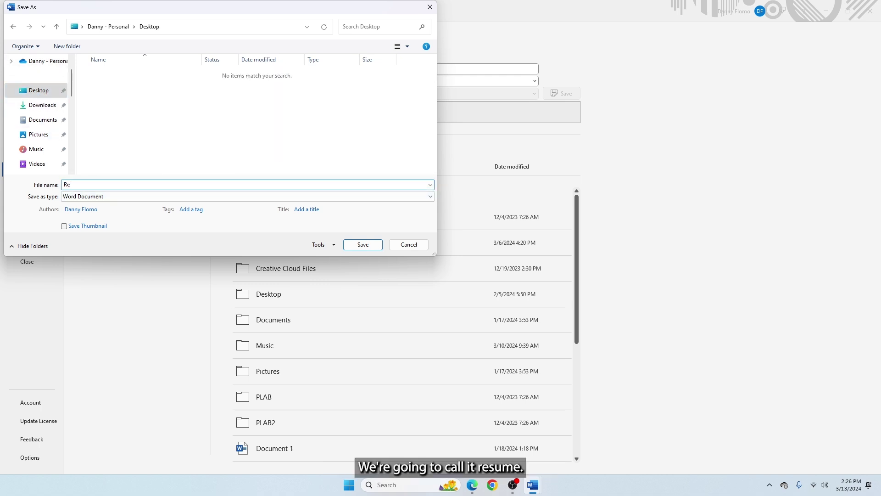
left_click(83, 197)
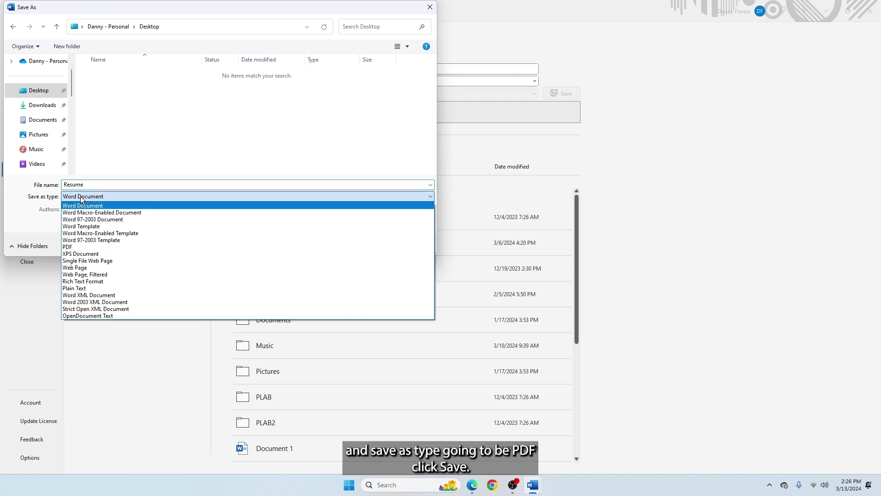
left_click(69, 248)
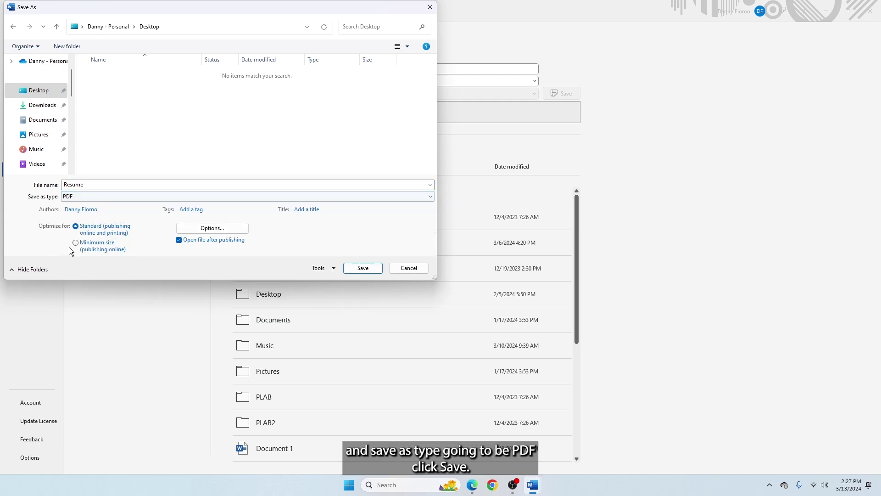
left_click(362, 268)
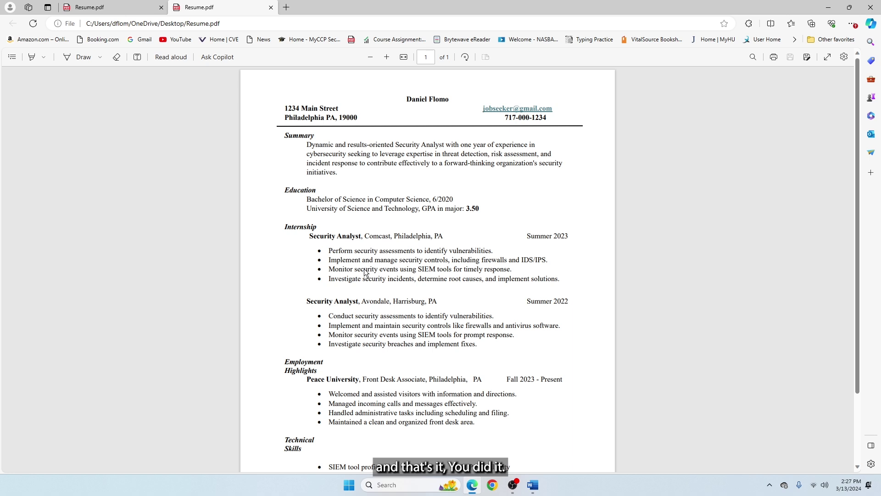